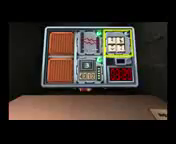
Set the bomb back down to bring its other face into view.
{"action": "right_click", "coordinate": [88, 72]}
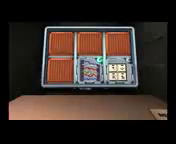
Turn the bomb to its front face with the timer, blue button and keypad.
{"action": "right_click", "coordinate": [88, 60]}
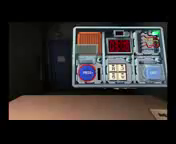
Zoom in on the symbol keypad module to solve it.
{"action": "left_click", "coordinate": [120, 70]}
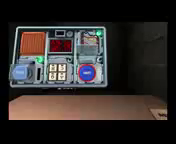
Back out from the solved keypad to view the whole bomb face.
{"action": "right_click", "coordinate": [60, 72]}
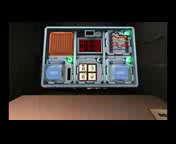
Turn the bomb over to its back with the orange panels and small module.
{"action": "left_click_drag", "start_coordinate": [88, 60], "coordinate": [88, 100]}
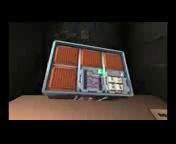